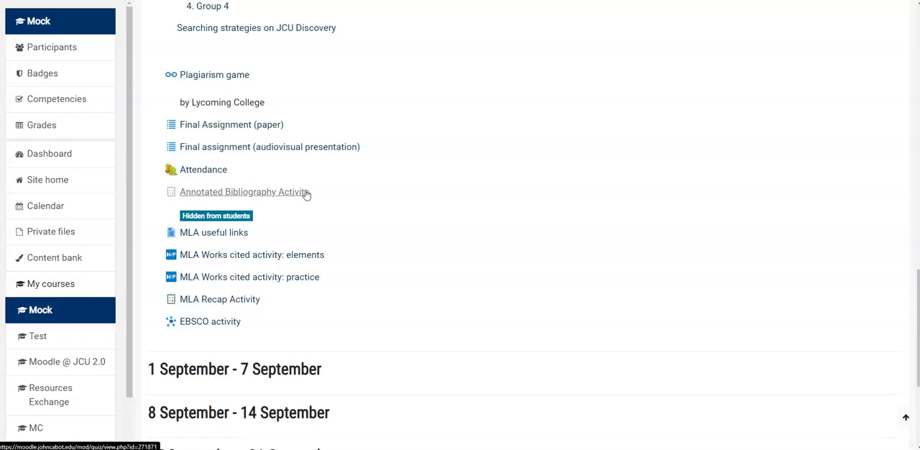
Step: Open the Annotated Bibliography Activity quiz and start a new user override for it
click(306, 193)
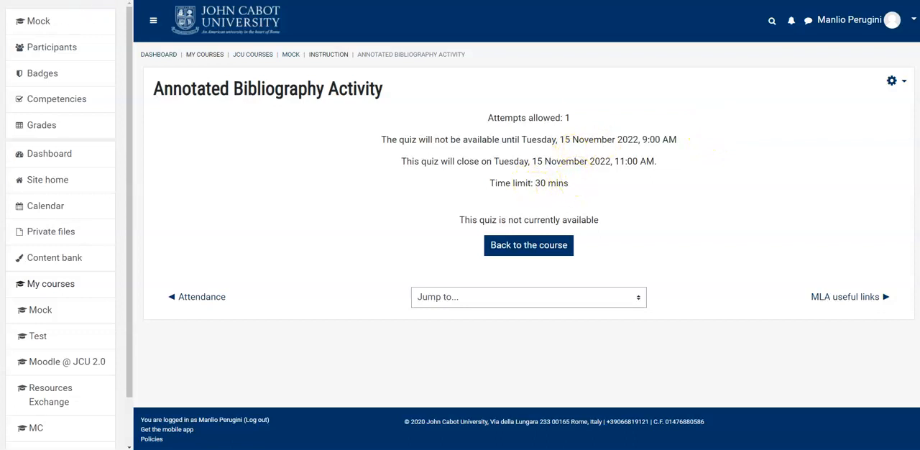
key(alt+Left)
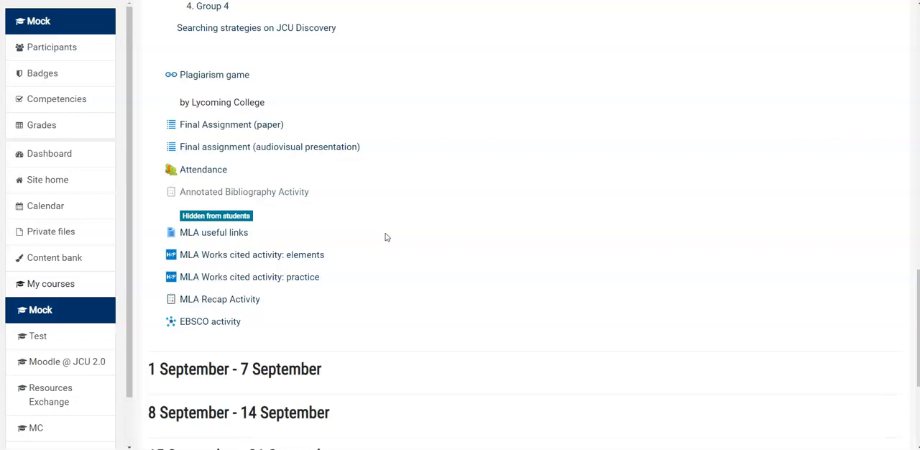
click(293, 196)
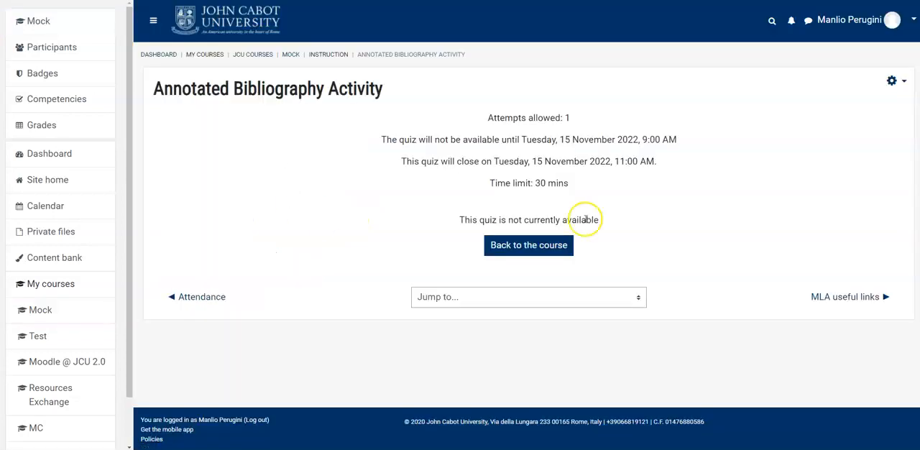
click(896, 84)
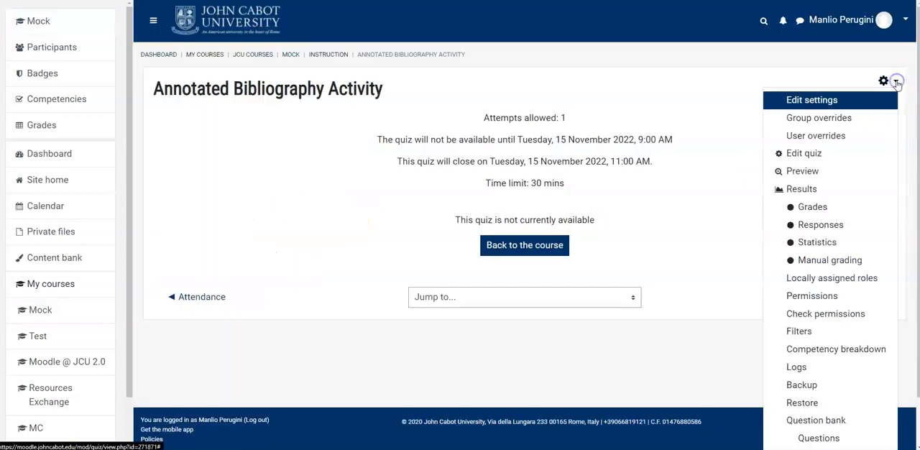
click(853, 136)
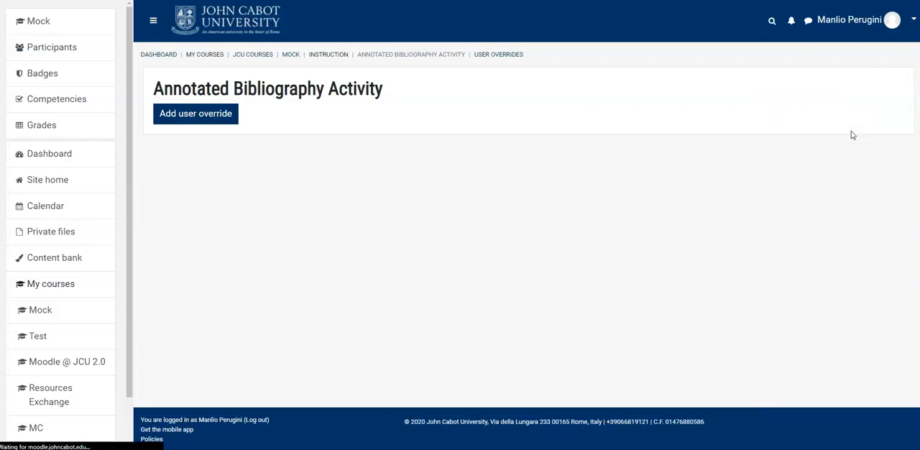
click(206, 120)
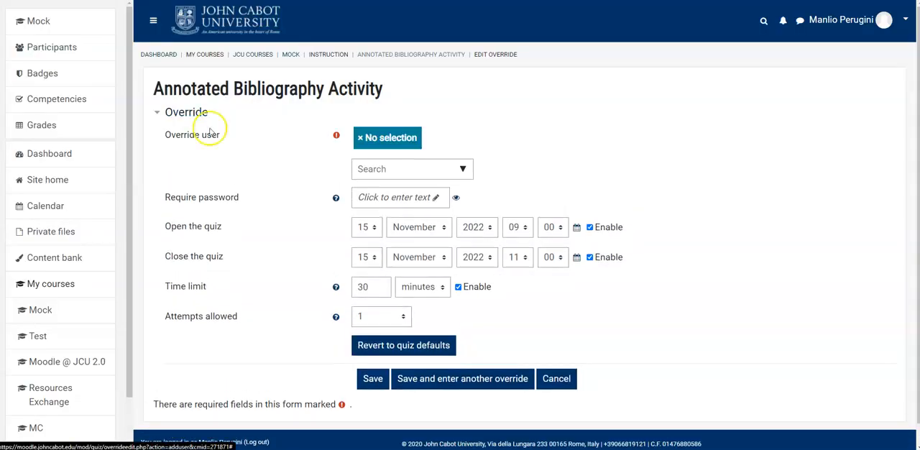
Step: Select the first listed student, set the override time limit to 60 minutes, and save while continuing to another override
click(462, 168)
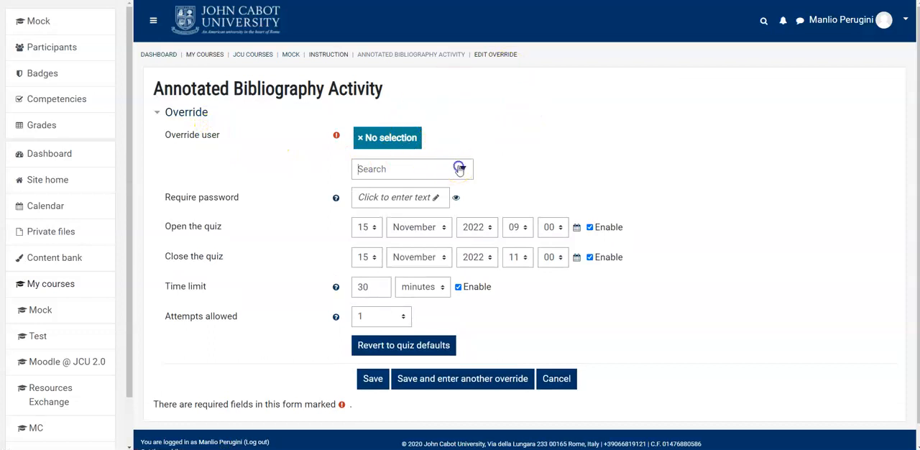
click(447, 211)
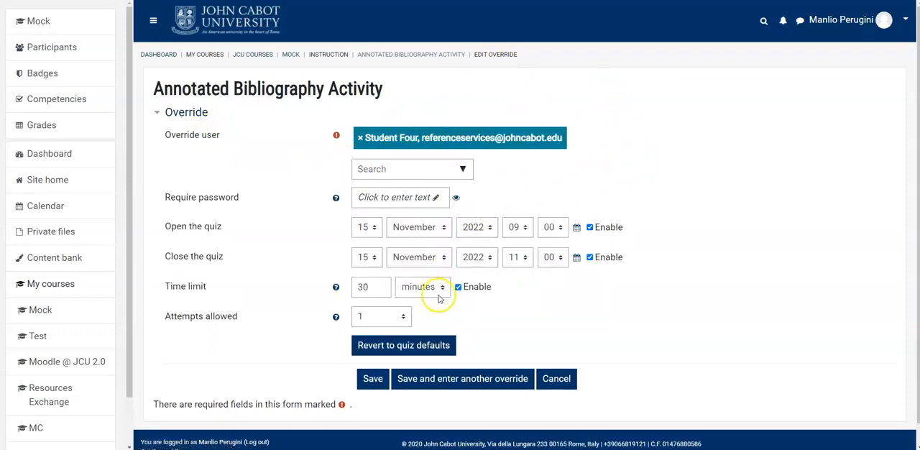
double_click(384, 286)
text(6)
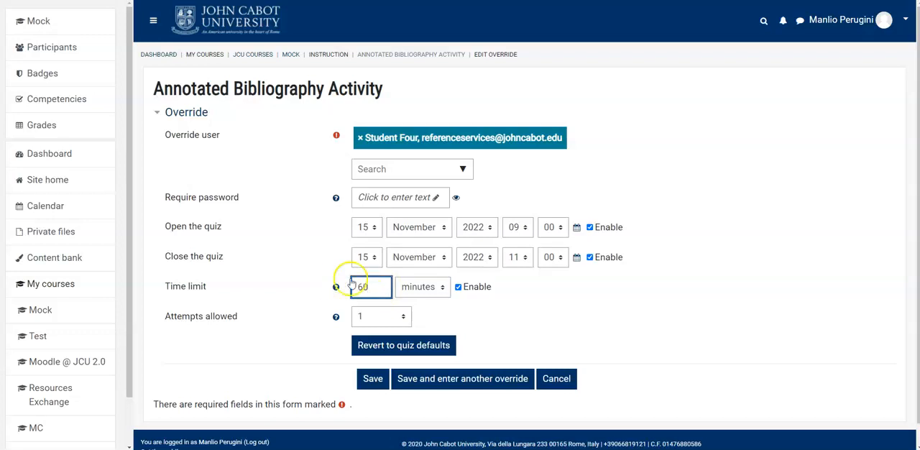
click(372, 381)
click(489, 387)
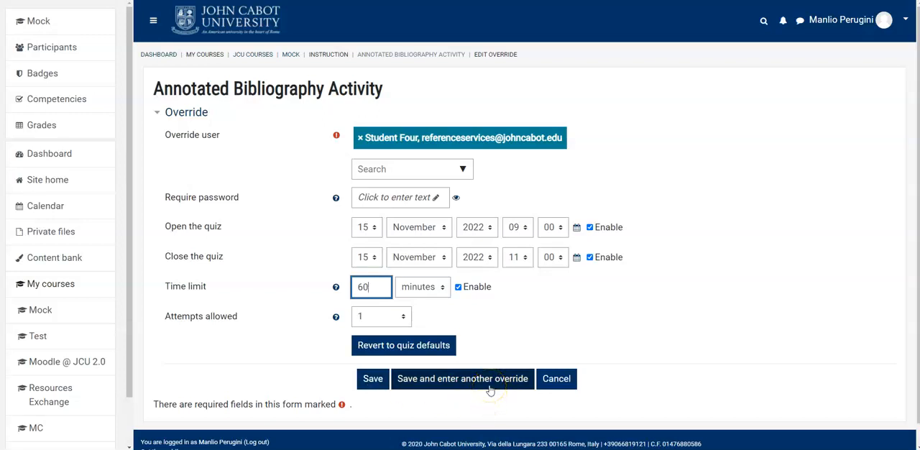
click(490, 388)
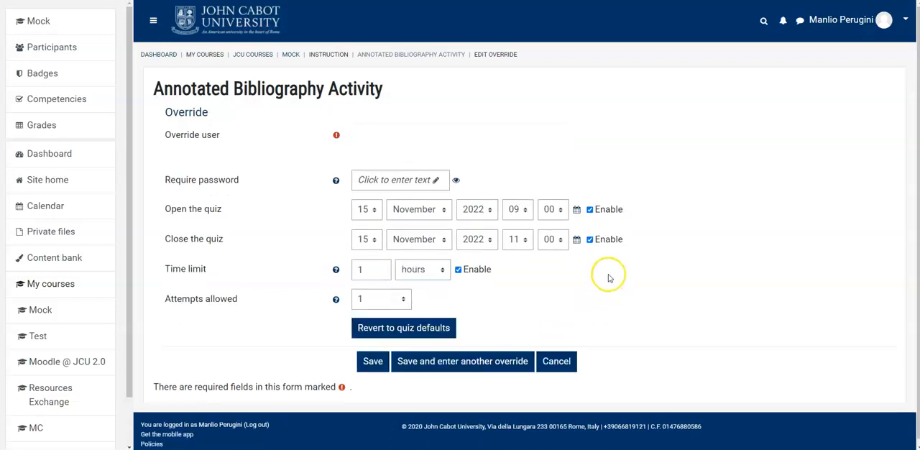
Step: Select the other student account for the new override, keep the 1-hour time limit, and save it
click(462, 168)
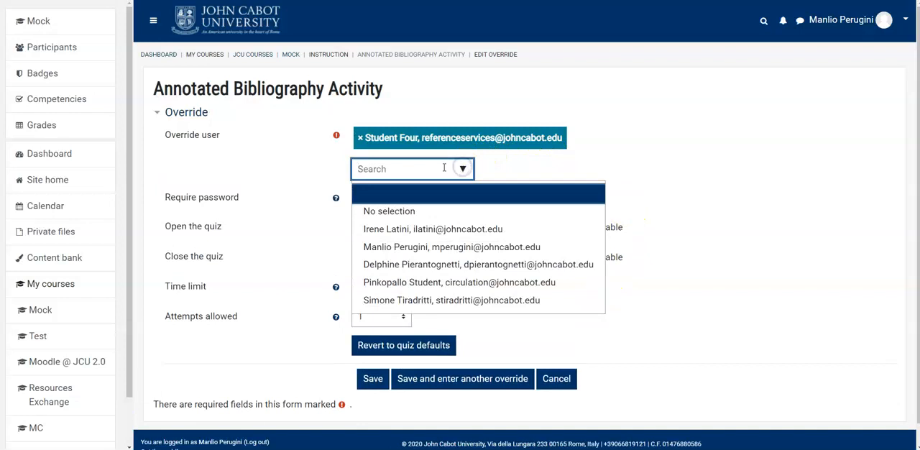
click(453, 282)
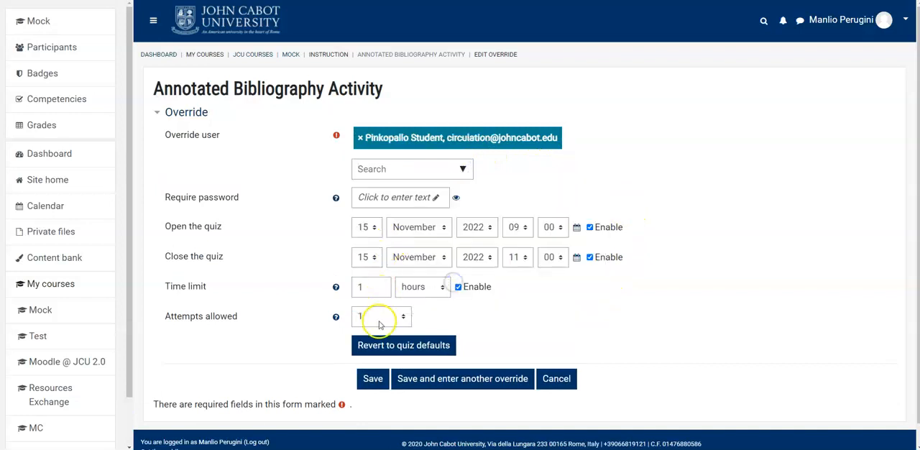
double_click(368, 288)
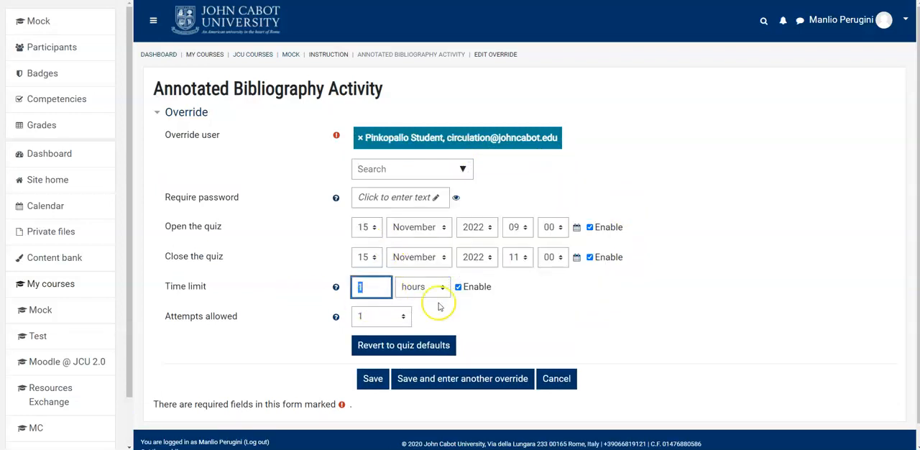
click(375, 381)
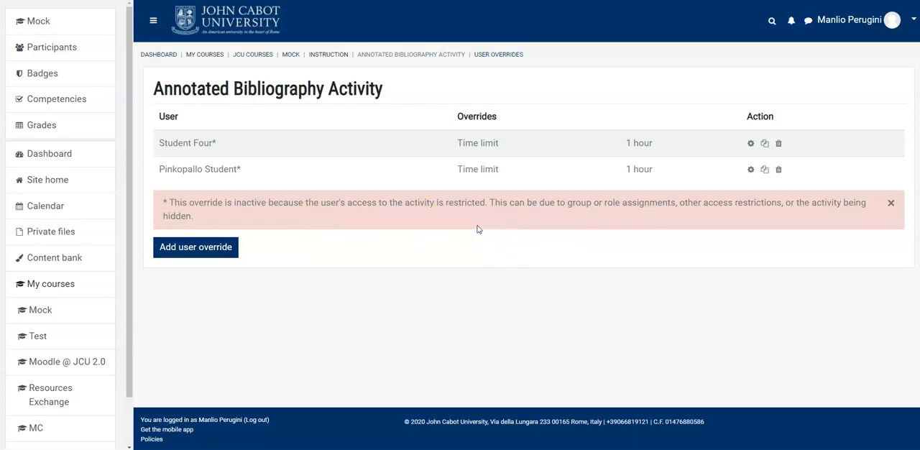
Step: Return to the Mock course and open the MLA Recap Activity quiz in its Instruction section
click(289, 55)
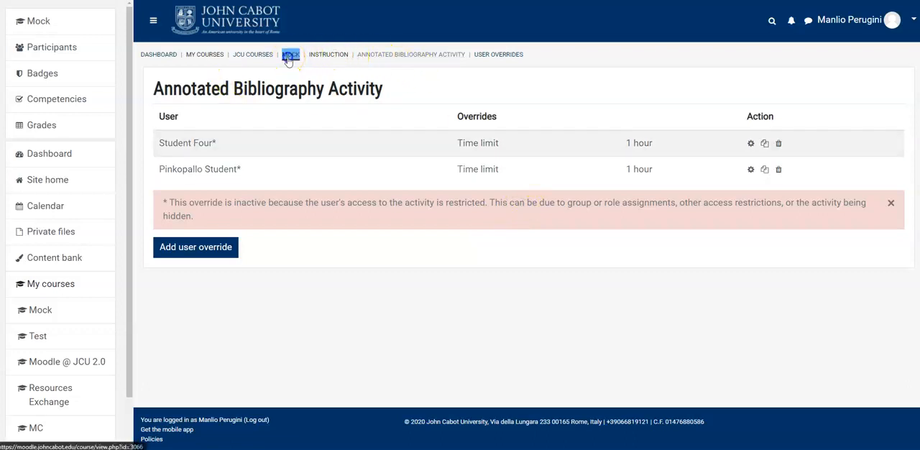
scroll(331, 227, down, 7)
scroll(310, 224, down, 5)
scroll(309, 236, down, 1)
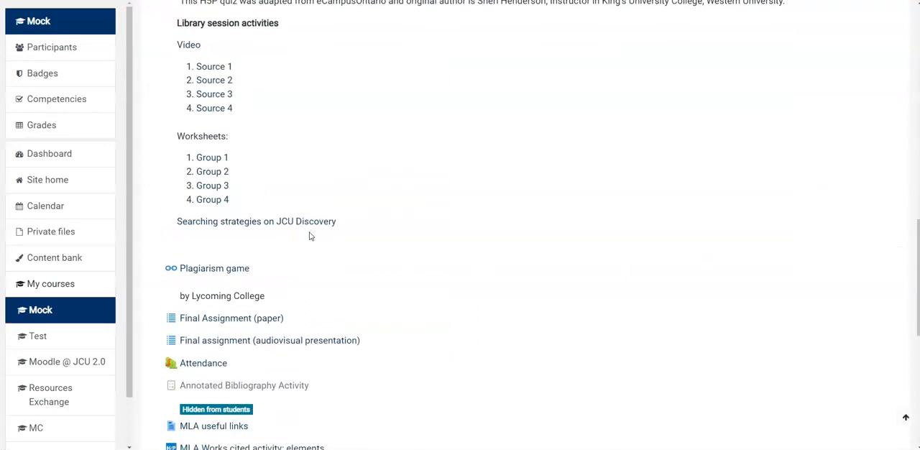
scroll(359, 243, down, 3)
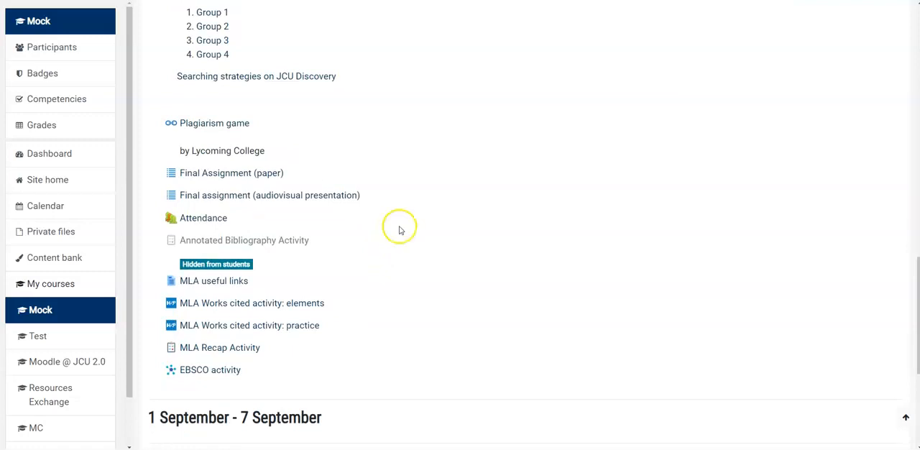
scroll(366, 210, down, 1)
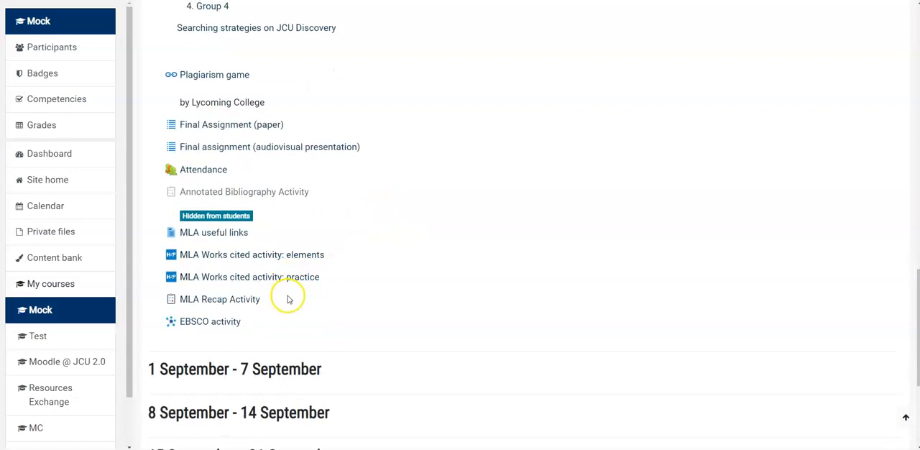
click(232, 300)
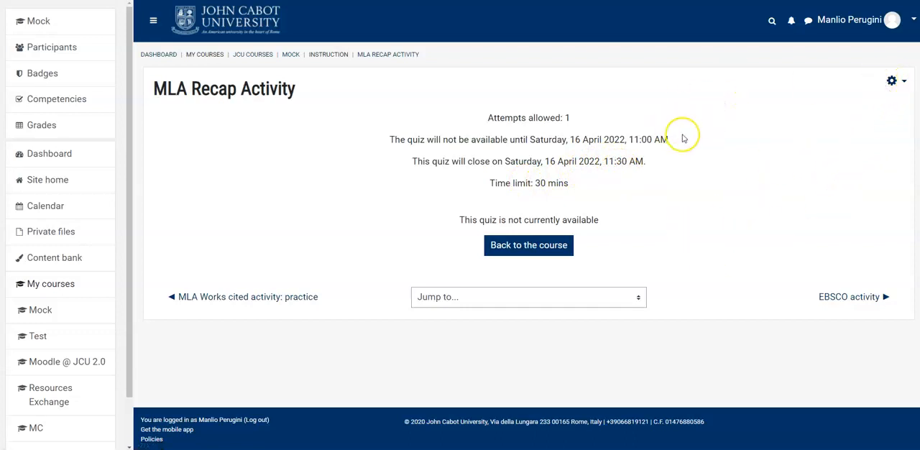
Step: Start a new user override for the MLA Recap Activity and select the first listed student
click(891, 79)
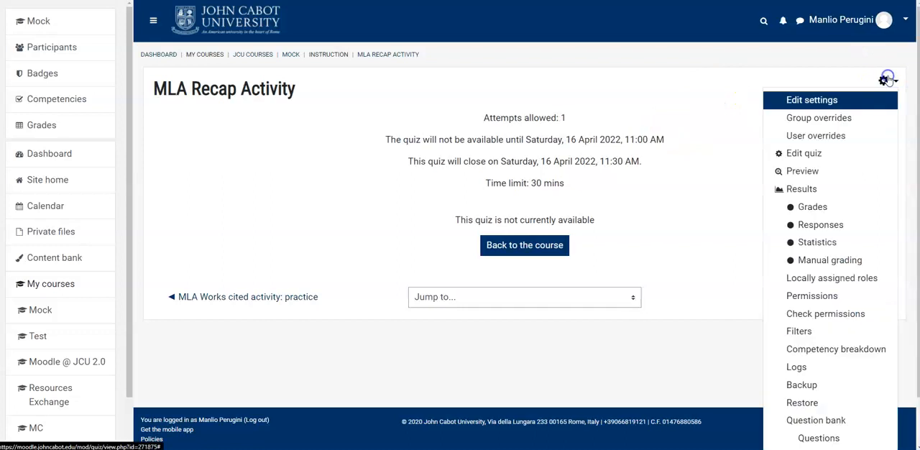
click(830, 131)
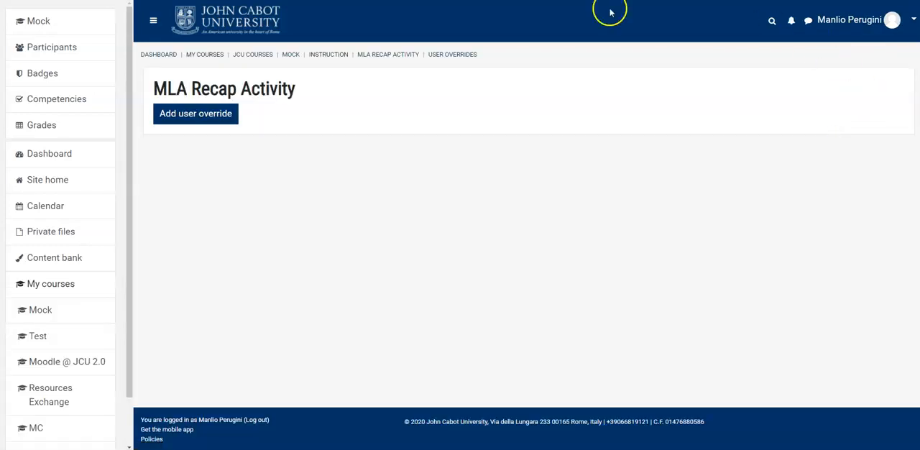
click(206, 116)
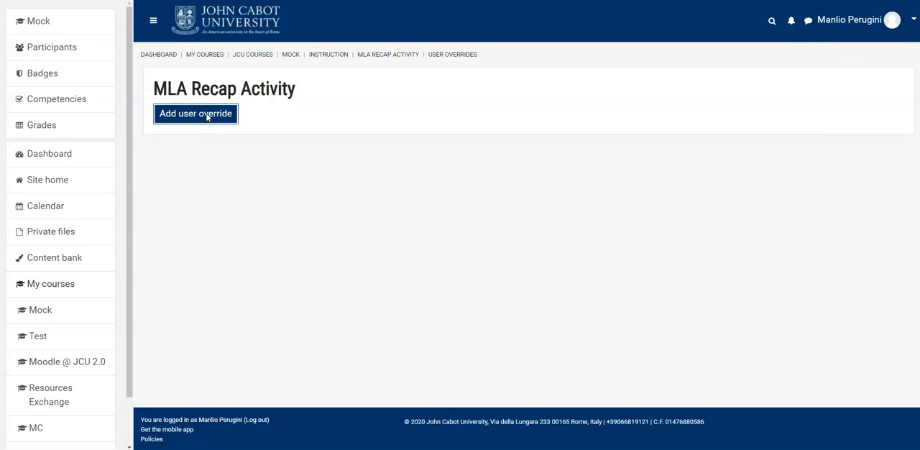
click(462, 169)
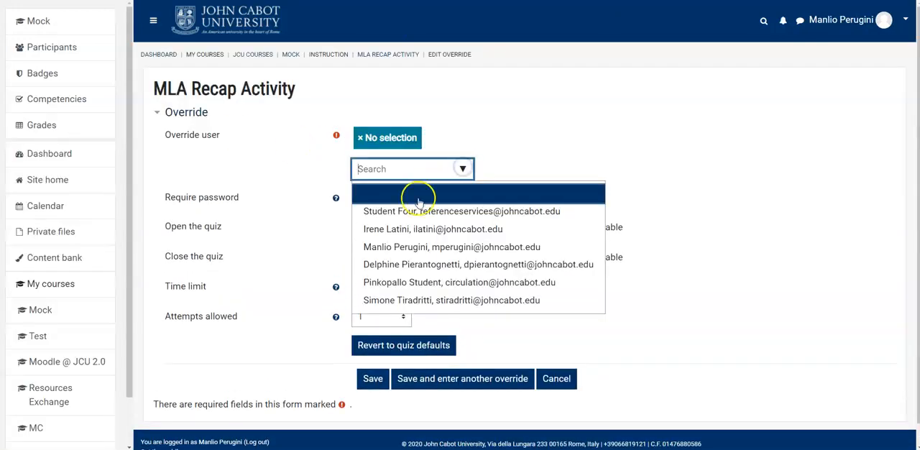
click(418, 212)
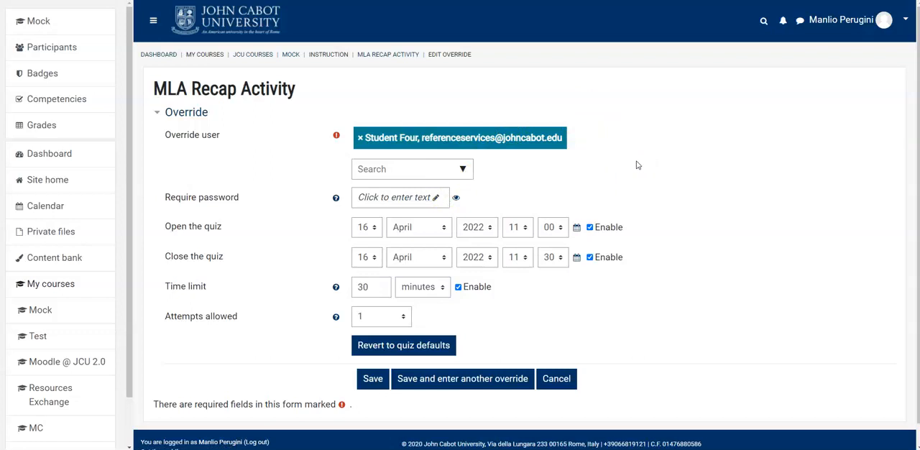
Step: Set the student's time limit in the MLA Recap Activity override to 60 minutes
drag(363, 286, 313, 289)
key(BackSpace)
text(6)
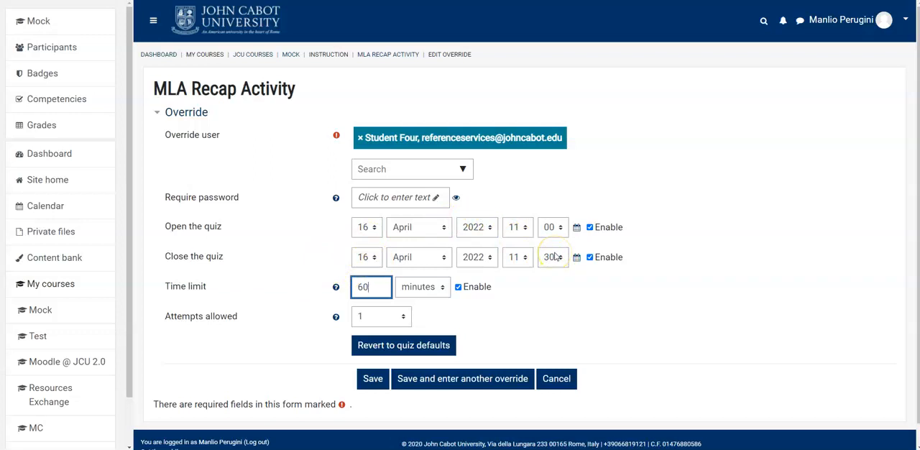
Step: Set the quiz closing time to 12:00 for the selected student and save the override
click(519, 256)
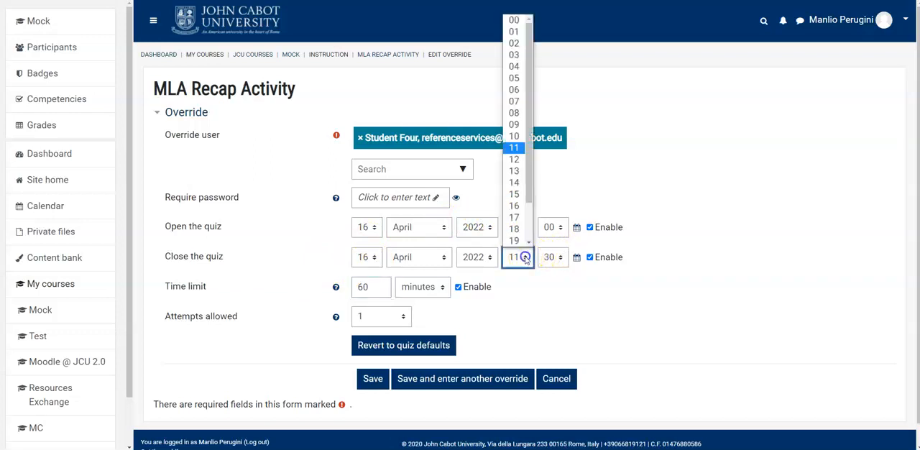
click(514, 159)
click(552, 256)
drag(563, 72, 550, 32)
click(552, 20)
click(542, 319)
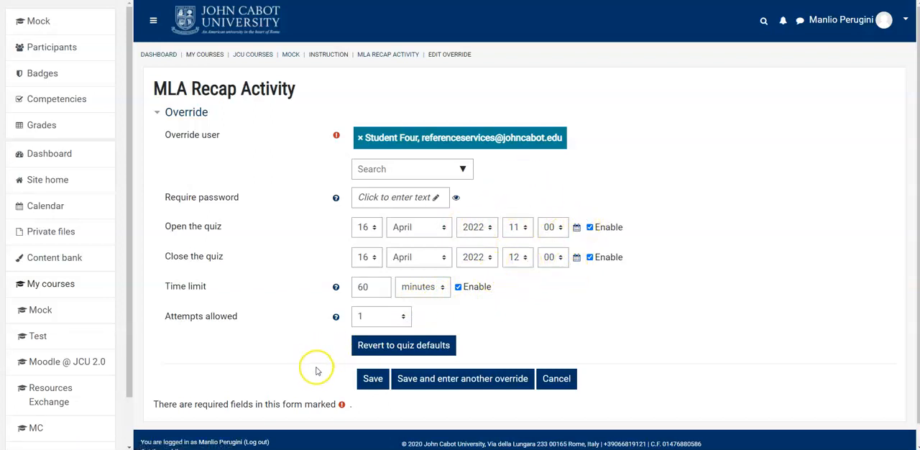
click(372, 378)
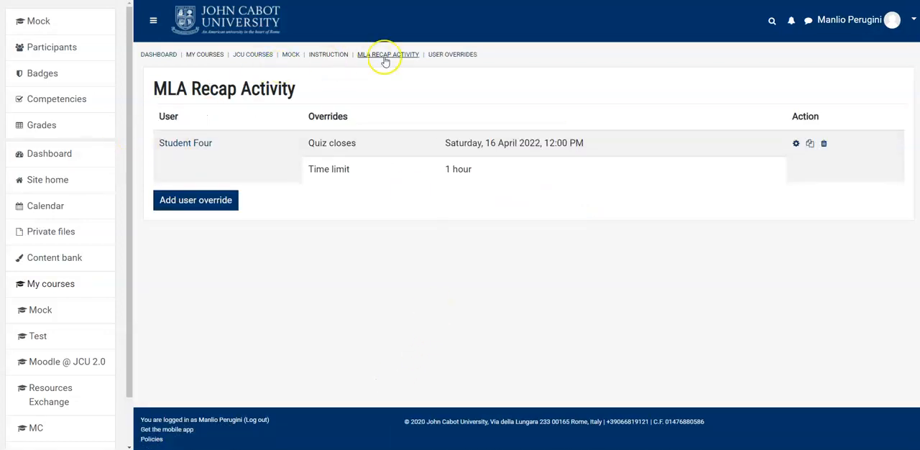
Step: Return to the Mock course and open Final Assignment (paper)
click(291, 54)
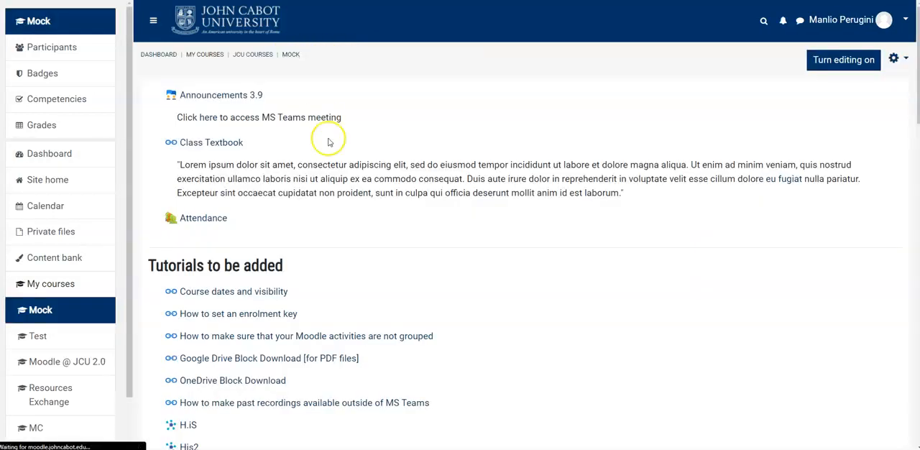
scroll(318, 175, down, 3)
scroll(318, 175, down, 12)
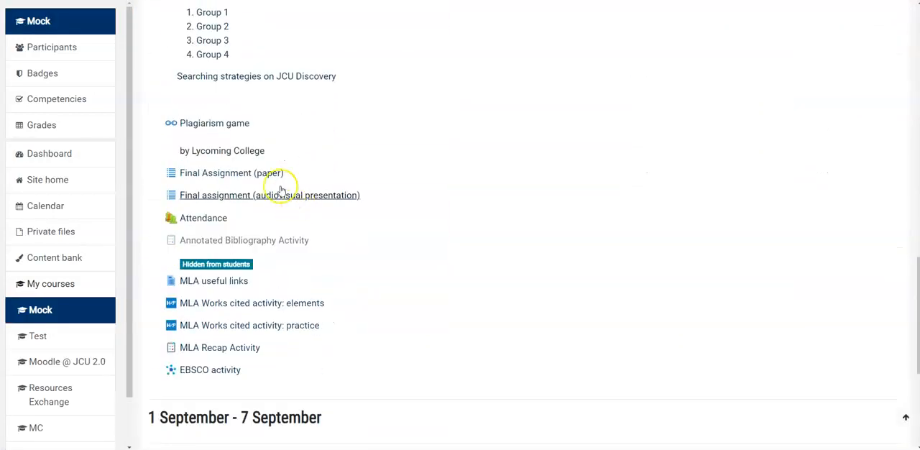
click(236, 180)
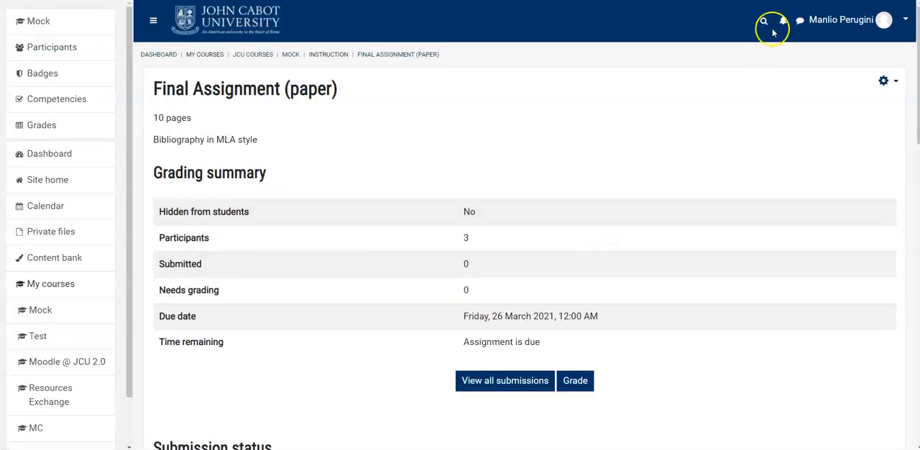
Step: Examine the date options of a new user override for the assignment, and leave the form without saving
click(885, 80)
click(811, 137)
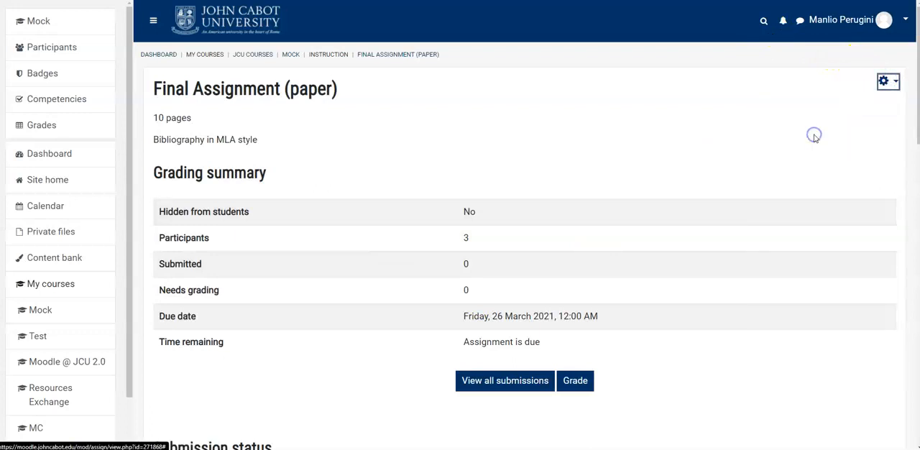
click(182, 117)
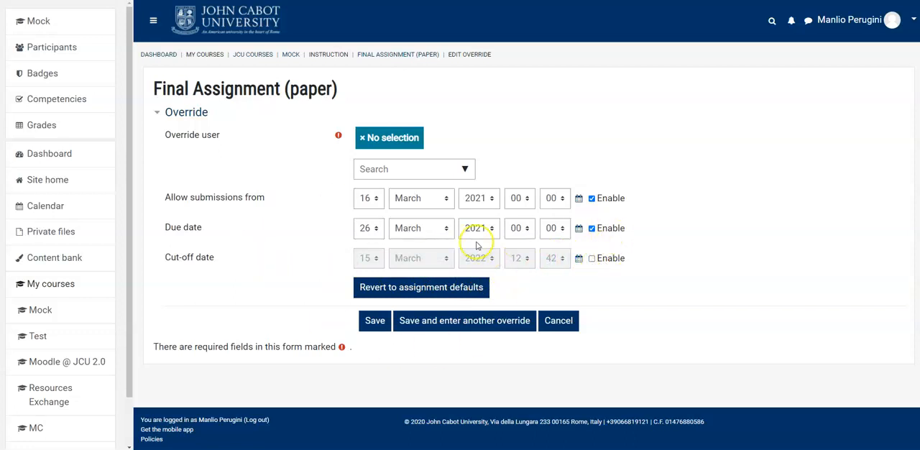
click(571, 324)
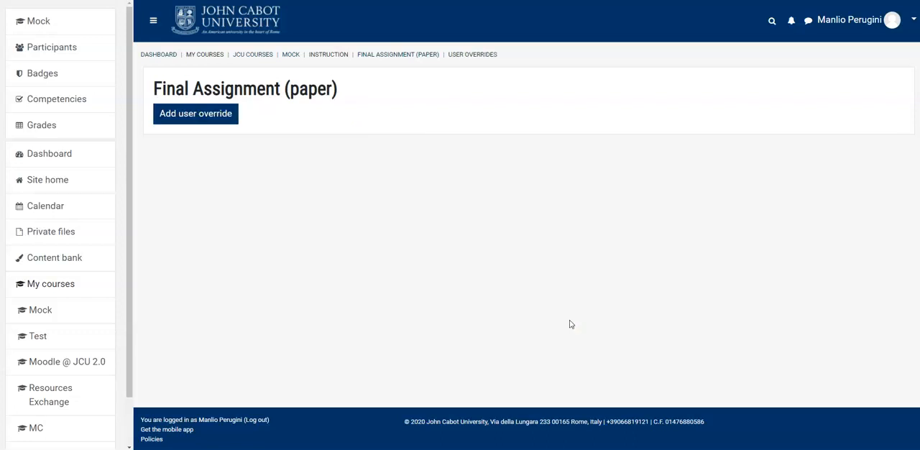
Step: Return to the Mock course page and look over its Instruction section
click(289, 51)
click(289, 53)
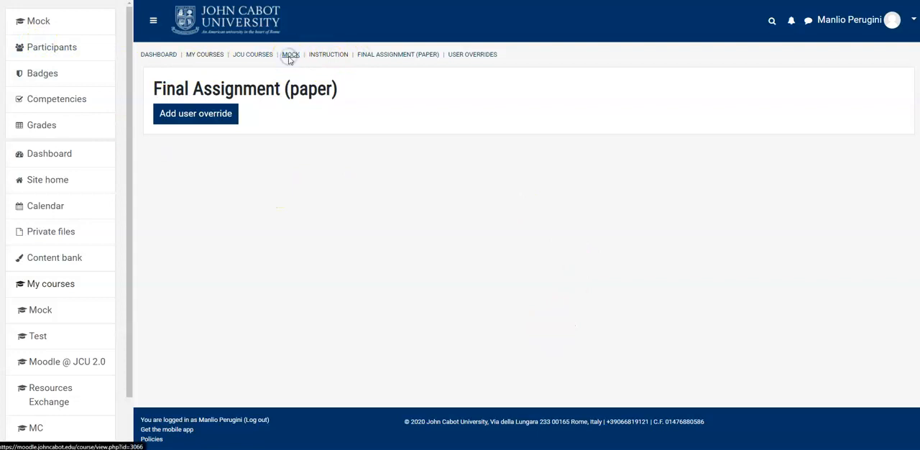
scroll(316, 230, down, 3)
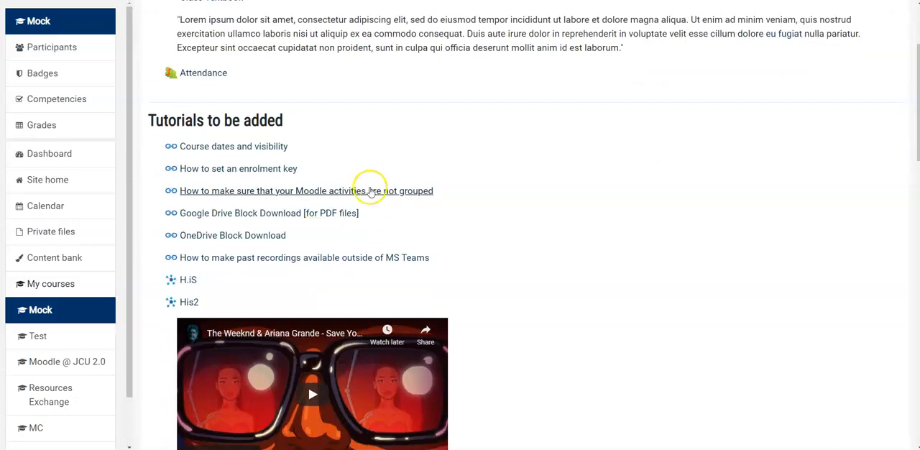
scroll(394, 195, down, 4)
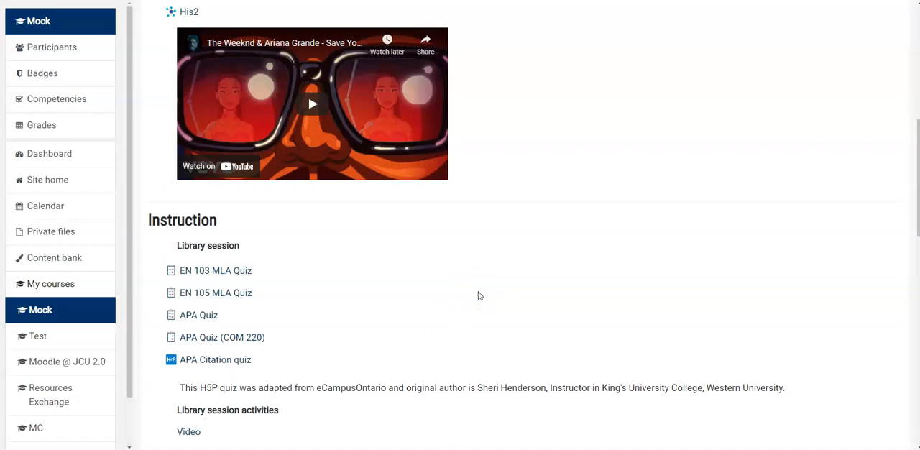
scroll(502, 303, down, 1)
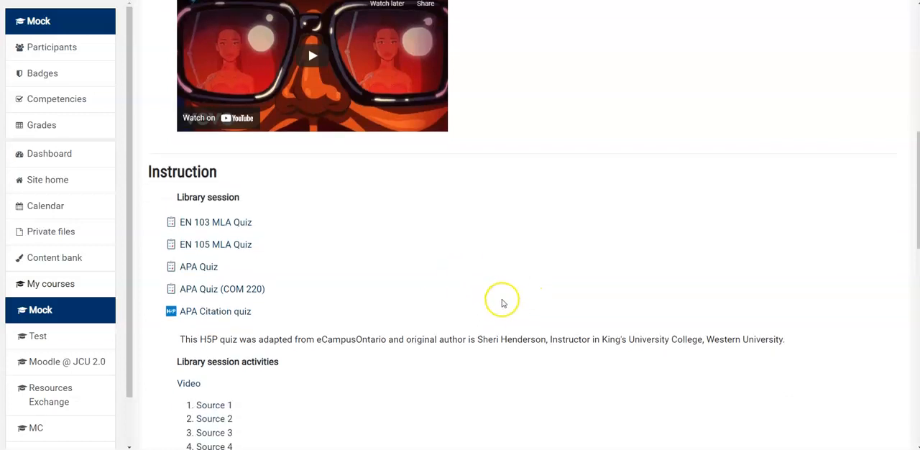